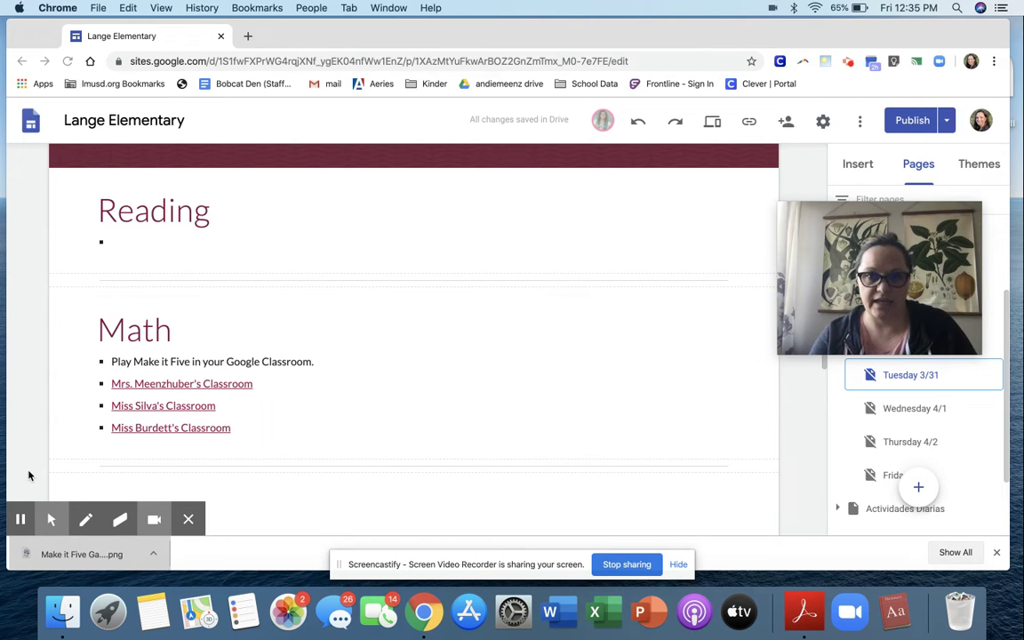
Follow the first class link under Math on the site into its Google Classroom stream.
click(197, 382)
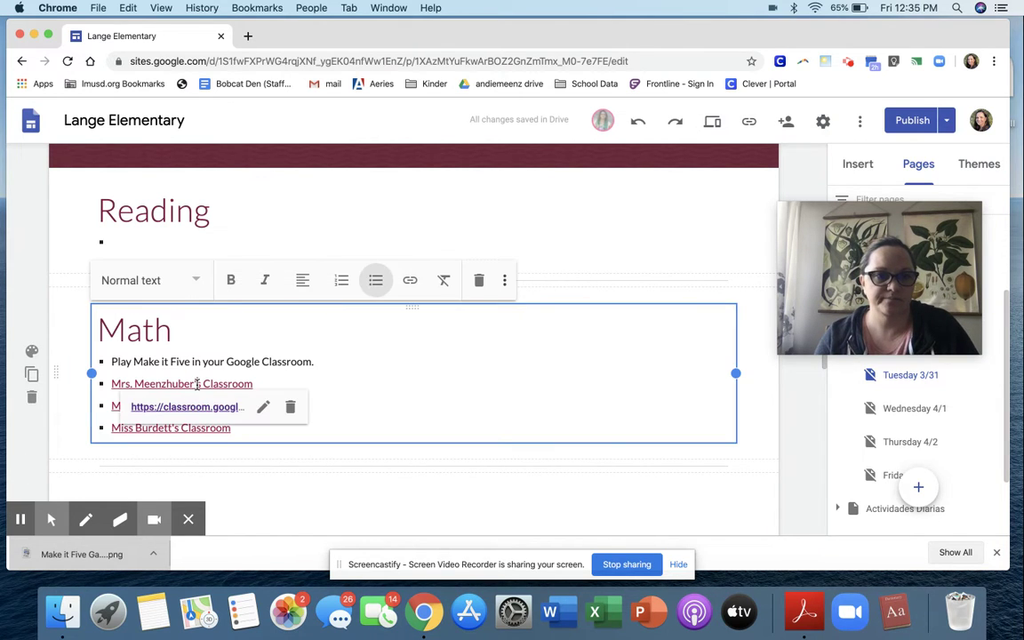
click(197, 406)
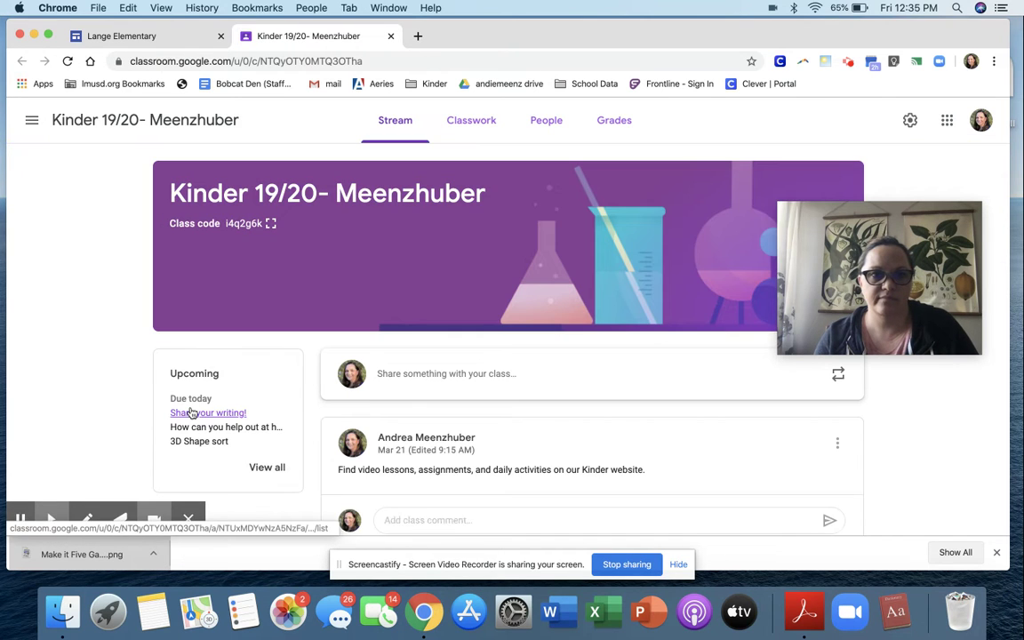
From Classwork, open the Make it Five Game slides attached to the Make it 5 math assignment.
click(472, 122)
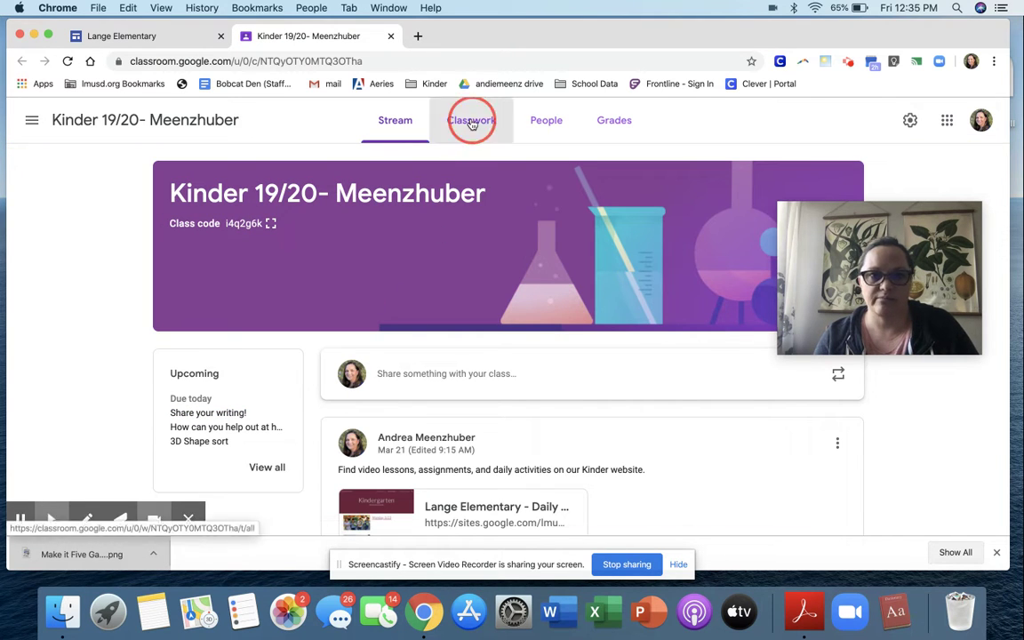
scroll(385, 384, down, 2)
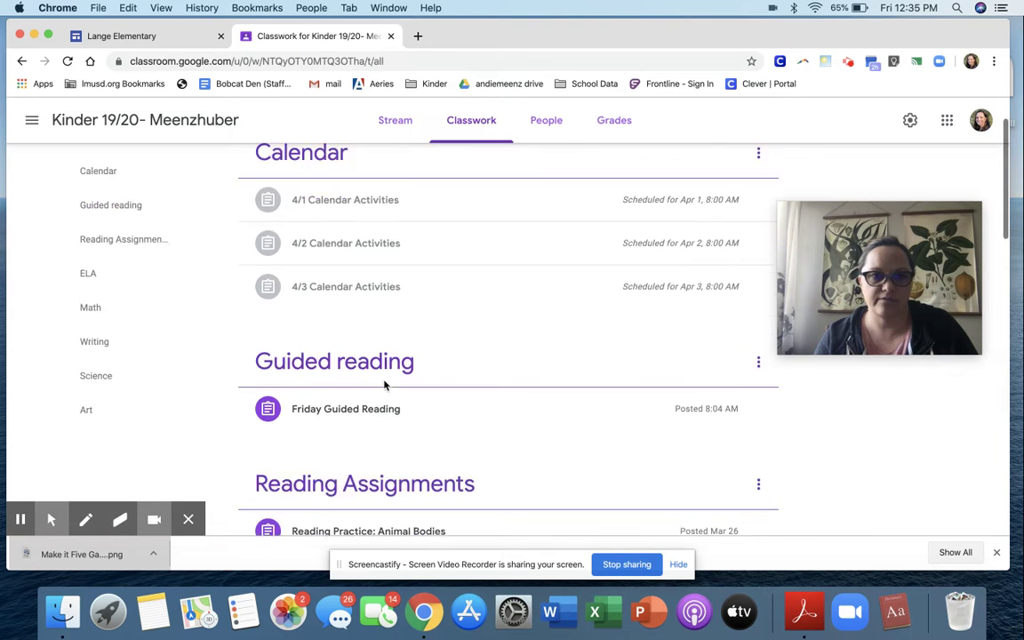
scroll(385, 384, down, 10)
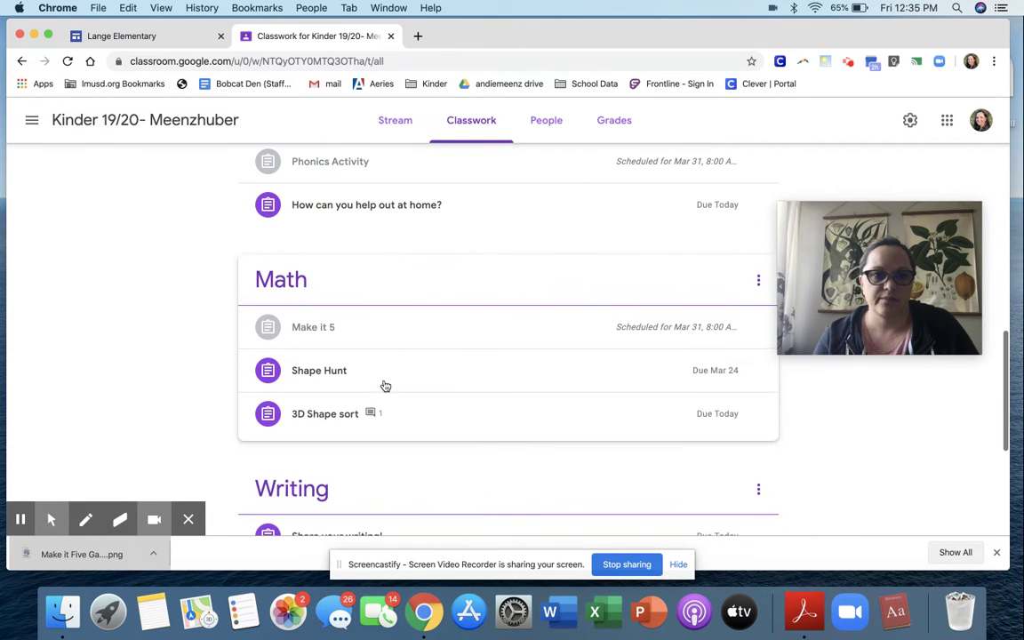
click(320, 329)
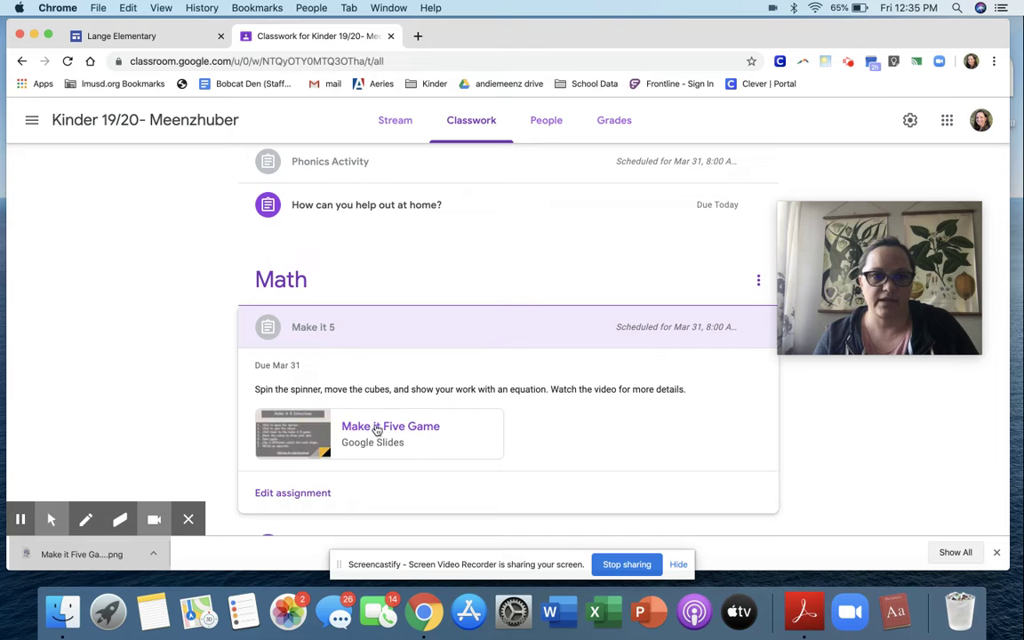
click(378, 428)
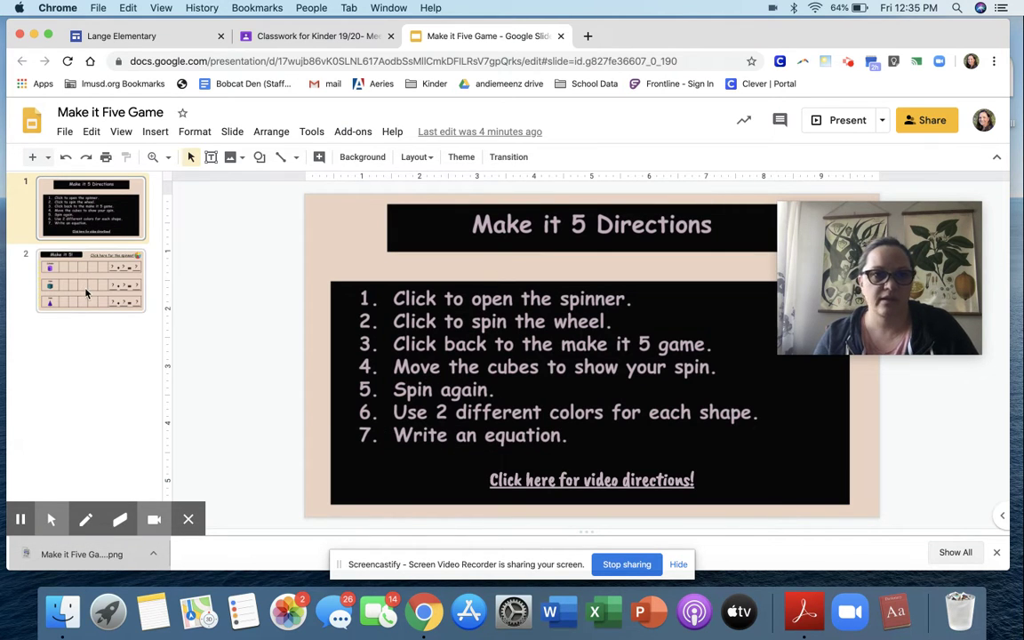
On slide 2, follow the 'Click here for the spinner!' link to the Wheel of Names spinner.
click(86, 291)
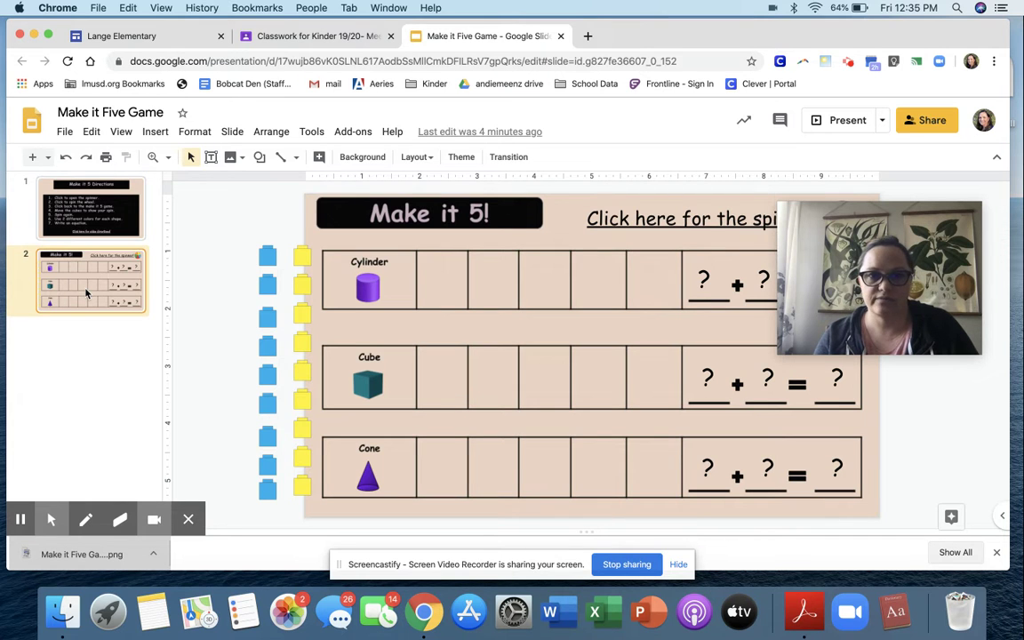
drag(832, 219, 953, 399)
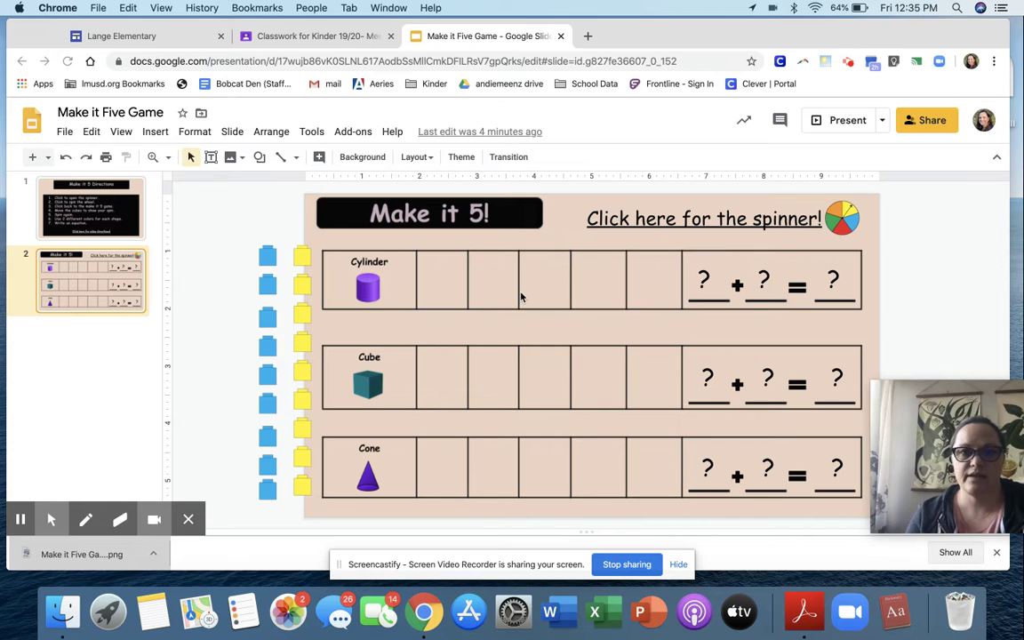
click(692, 222)
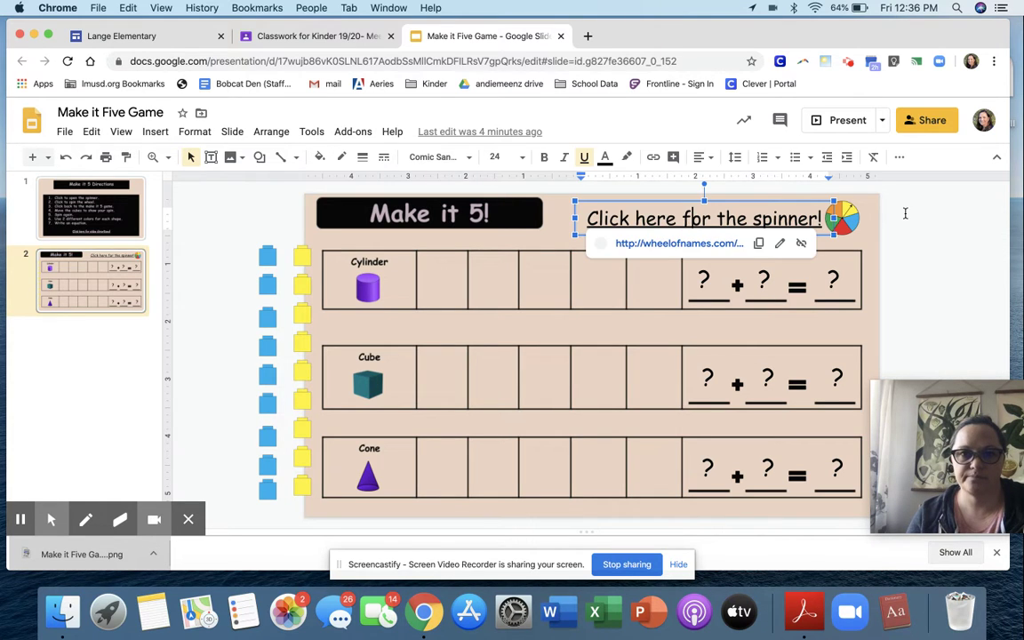
click(710, 243)
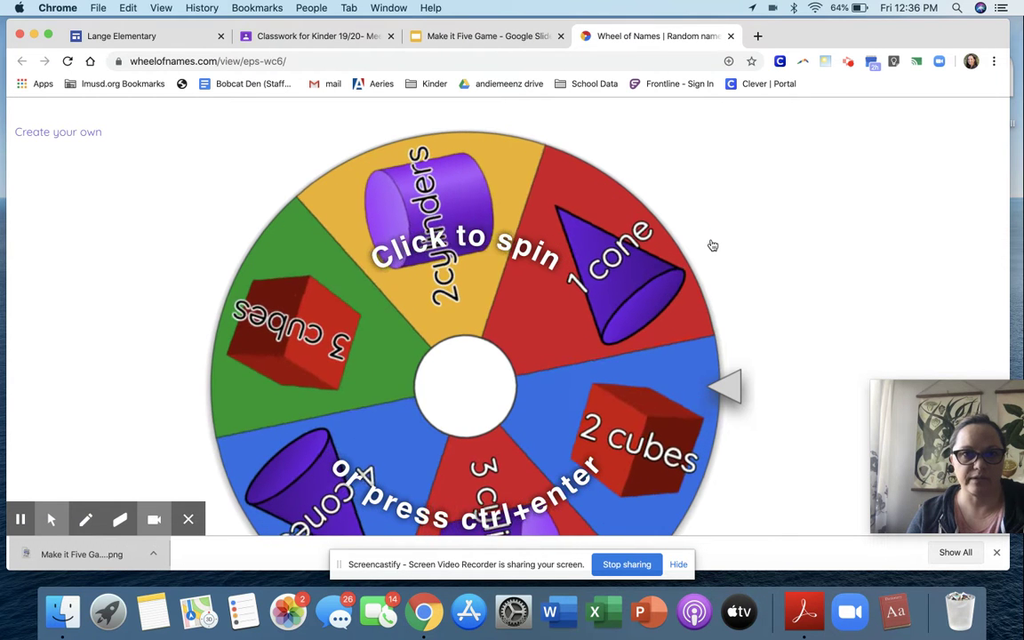
Spin the shapes wheel, get a 3 cubes result, and close the winner dialog.
scroll(762, 313, down, 2)
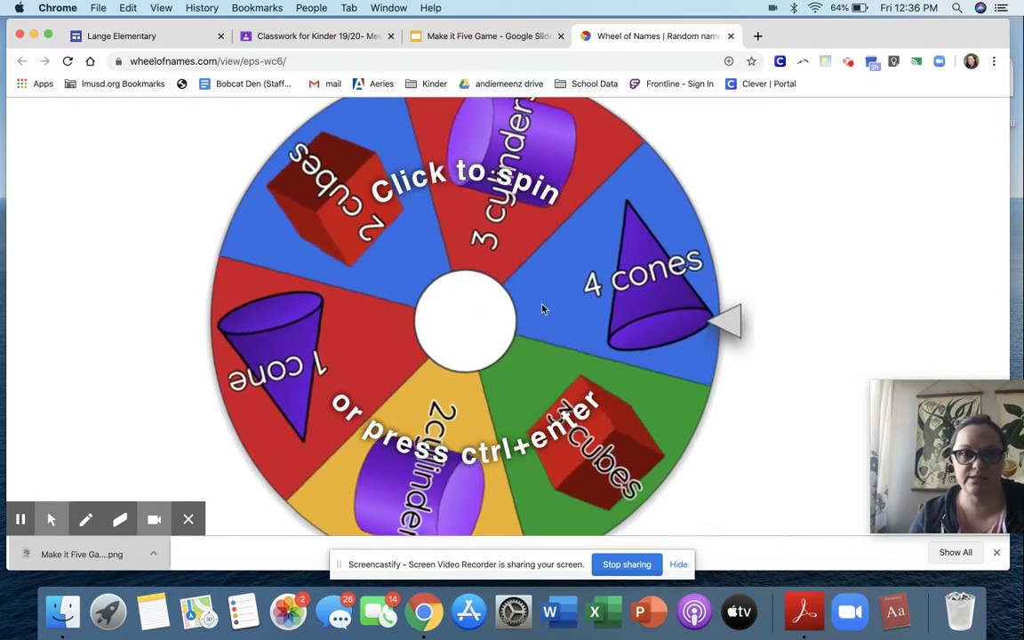
click(546, 320)
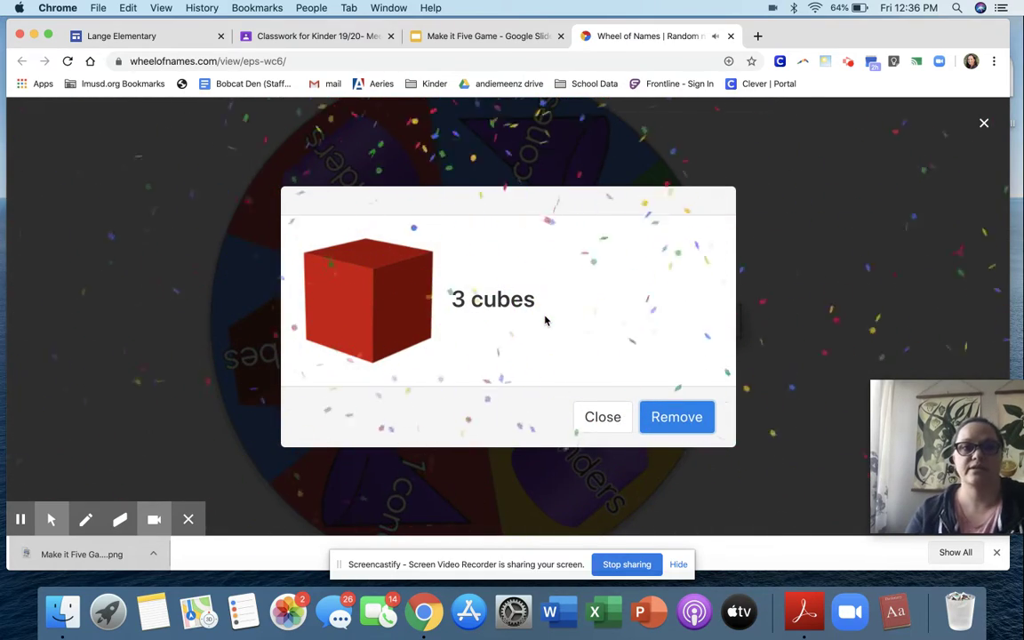
click(602, 416)
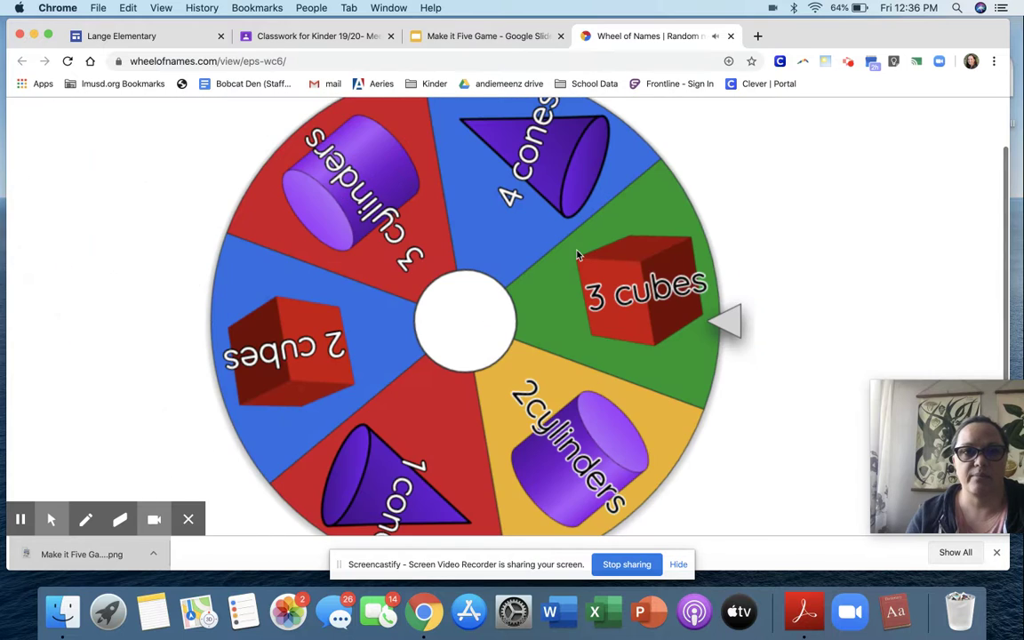
Drag three yellow cubes into the first three cells of the Cube row.
click(491, 38)
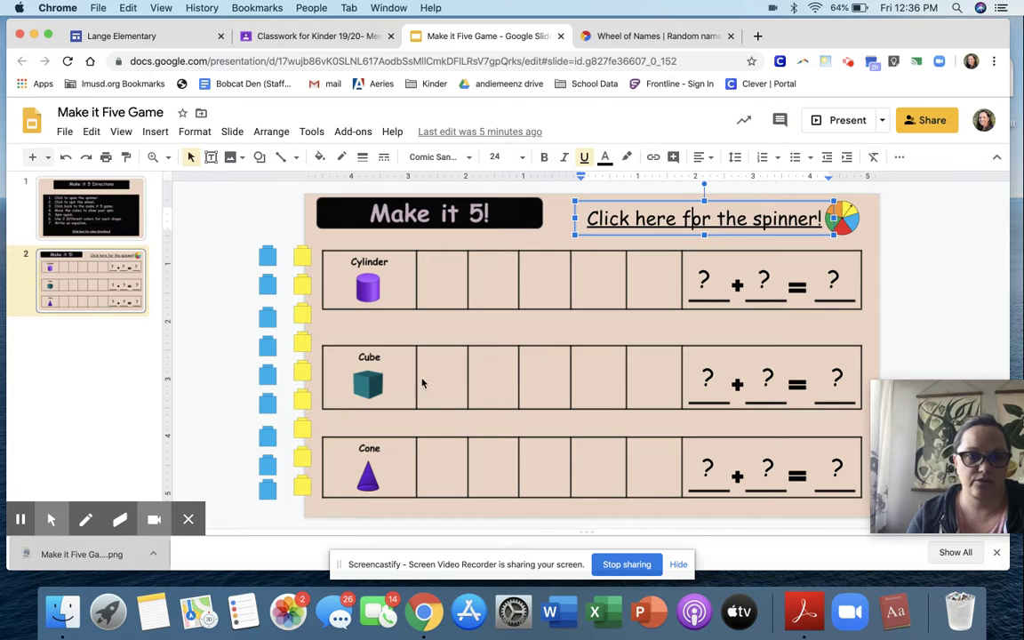
drag(304, 255, 444, 374)
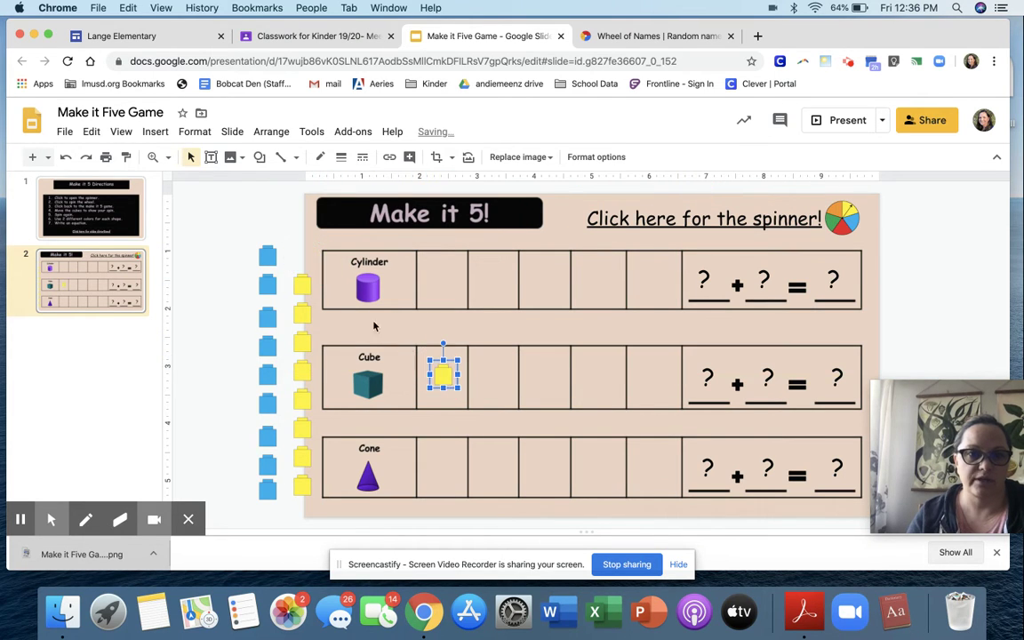
drag(302, 287, 493, 378)
drag(305, 311, 545, 377)
click(580, 389)
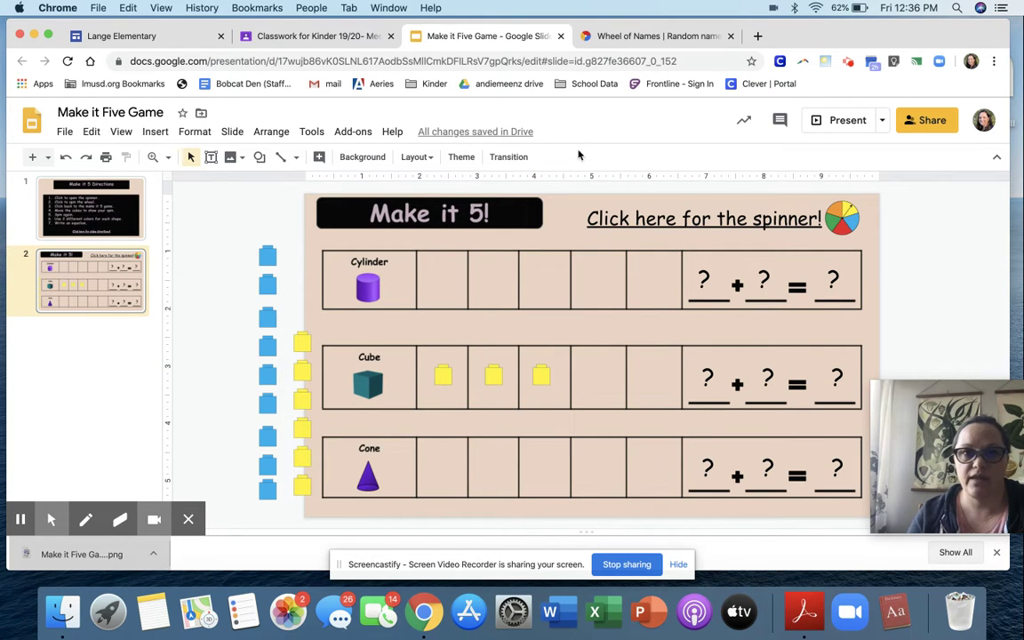
click(641, 39)
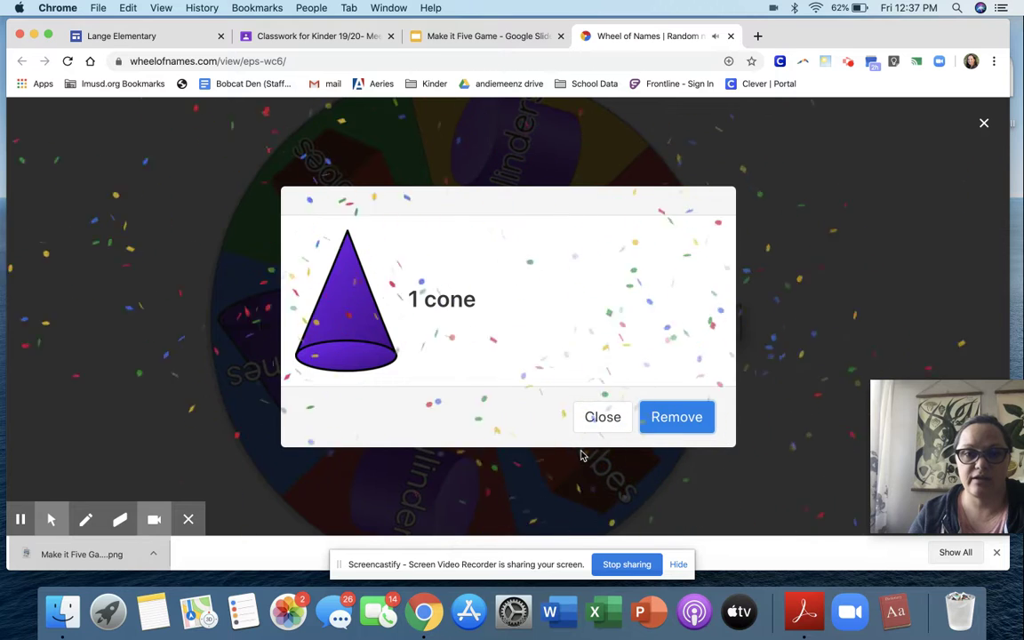
Close the 1 cone result and switch back to the Make it Five Game slides.
click(597, 418)
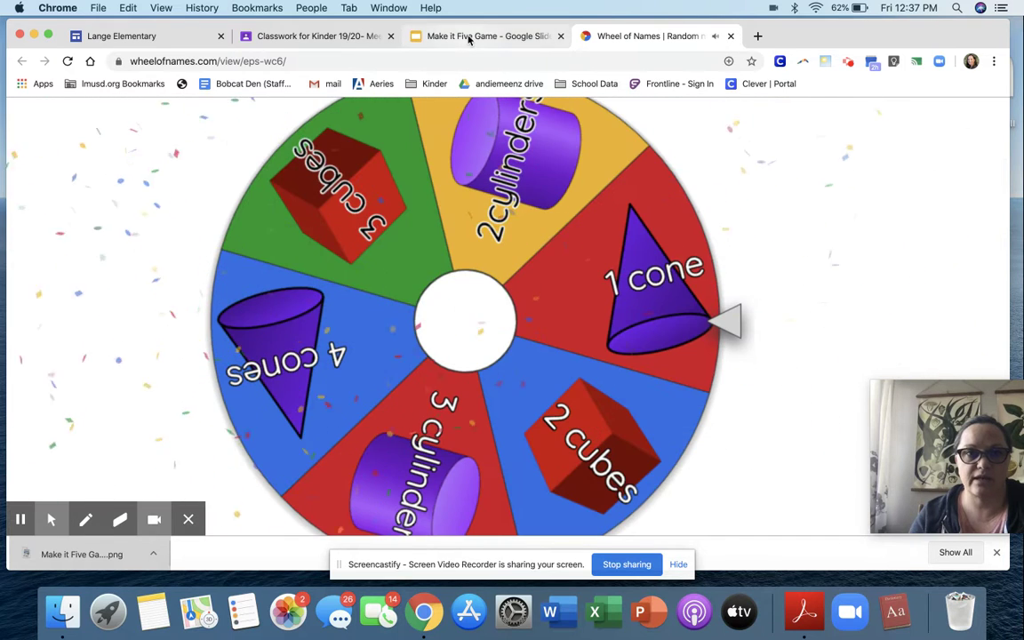
click(484, 35)
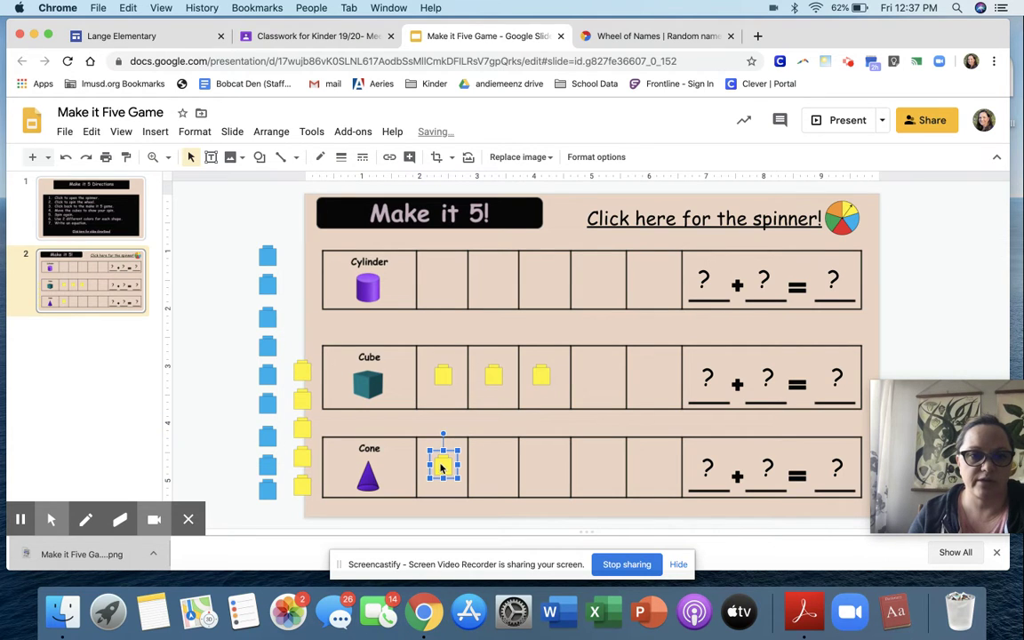
Back on Wheel of Names, spin the wheel again, landing on 1 cone.
click(651, 36)
click(531, 228)
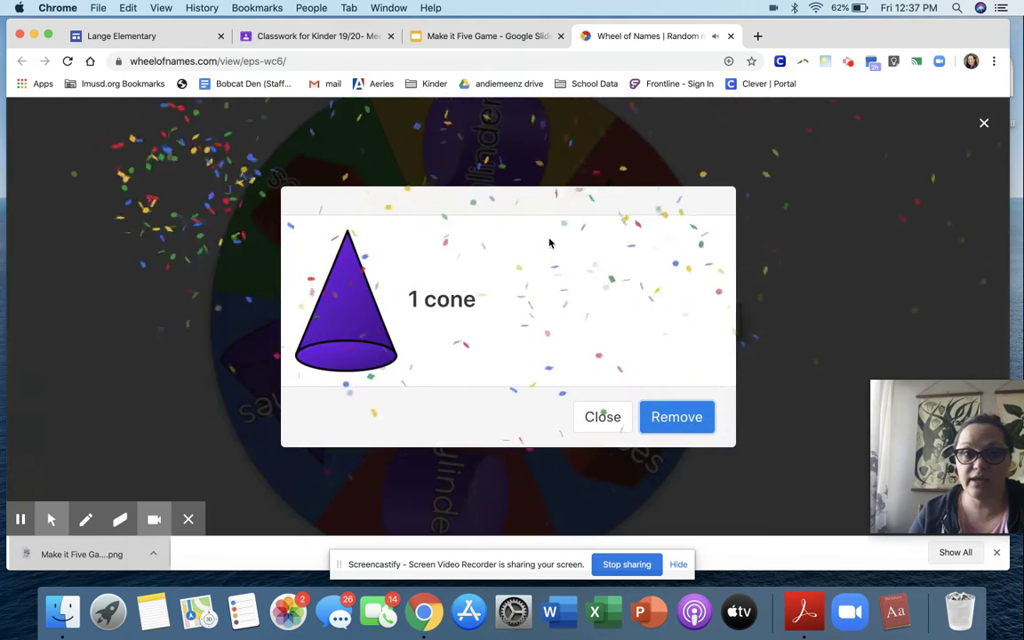
Close the 1 cone result and add a second yellow cube to the Cone row.
click(604, 418)
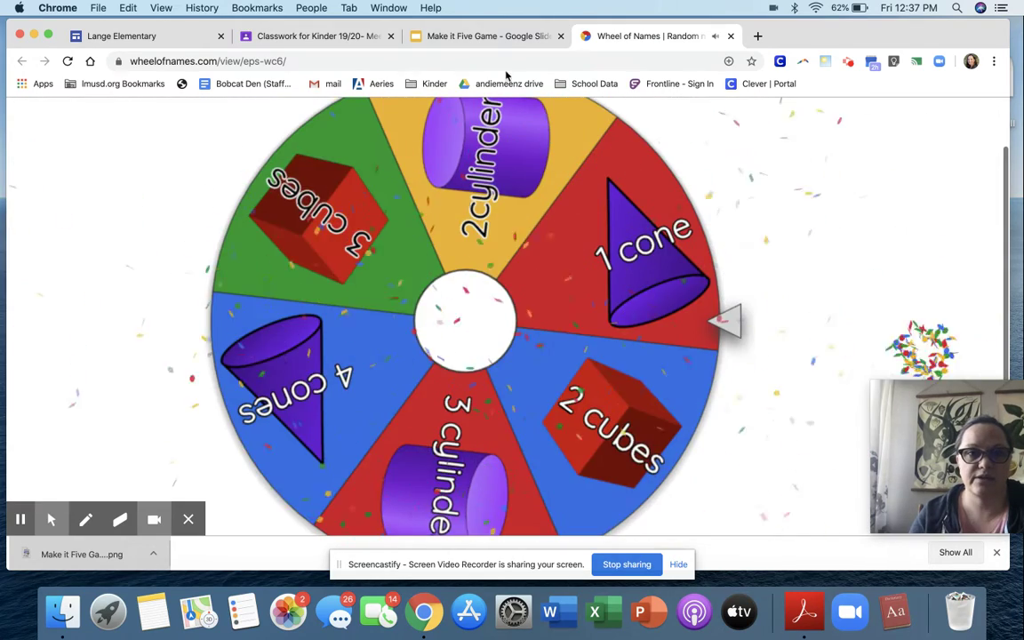
click(500, 37)
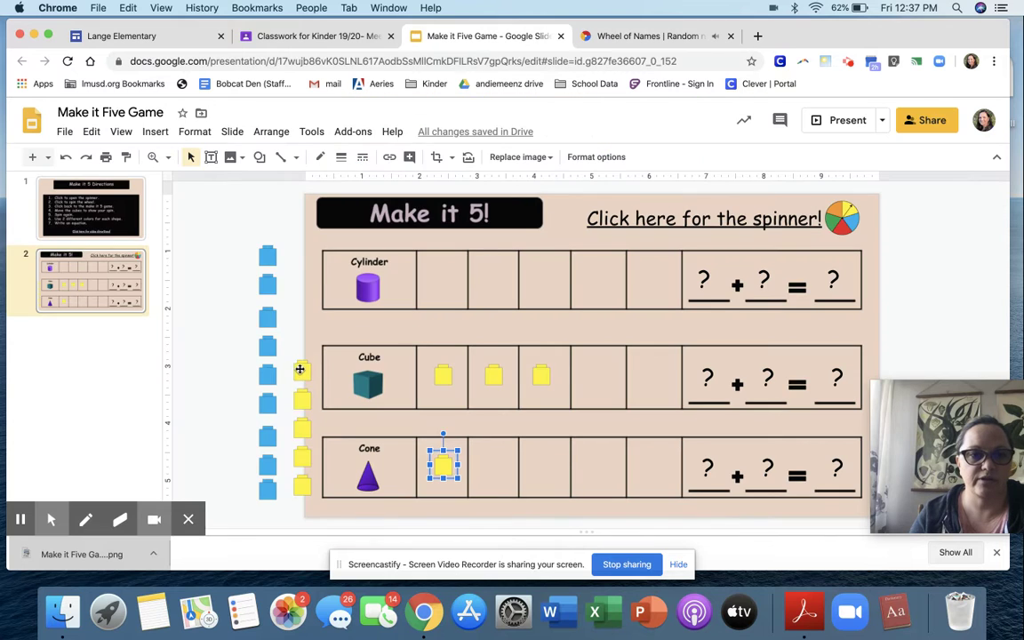
drag(483, 475, 491, 468)
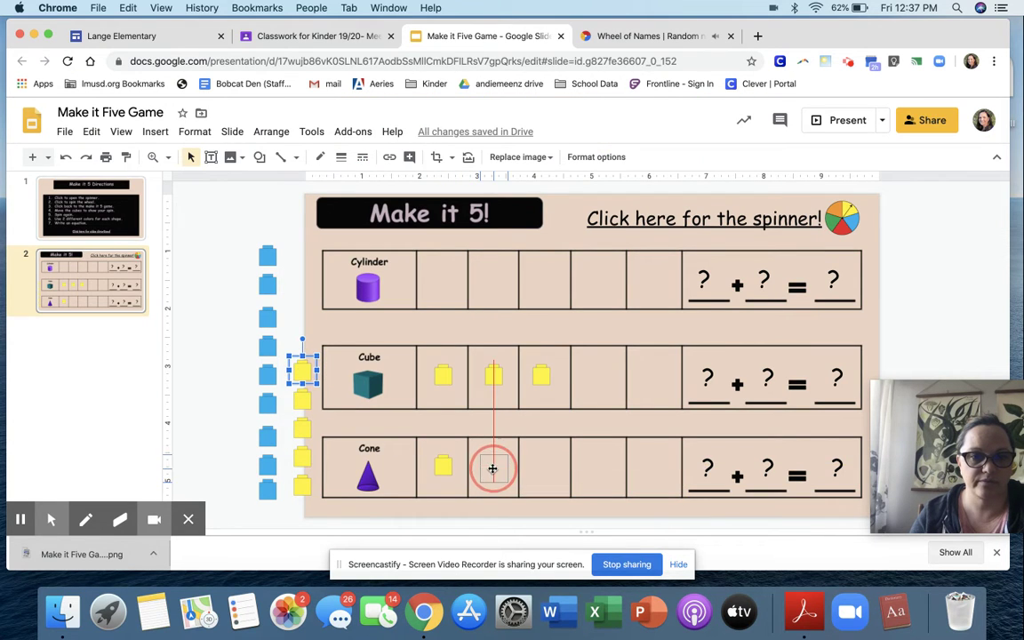
click(633, 37)
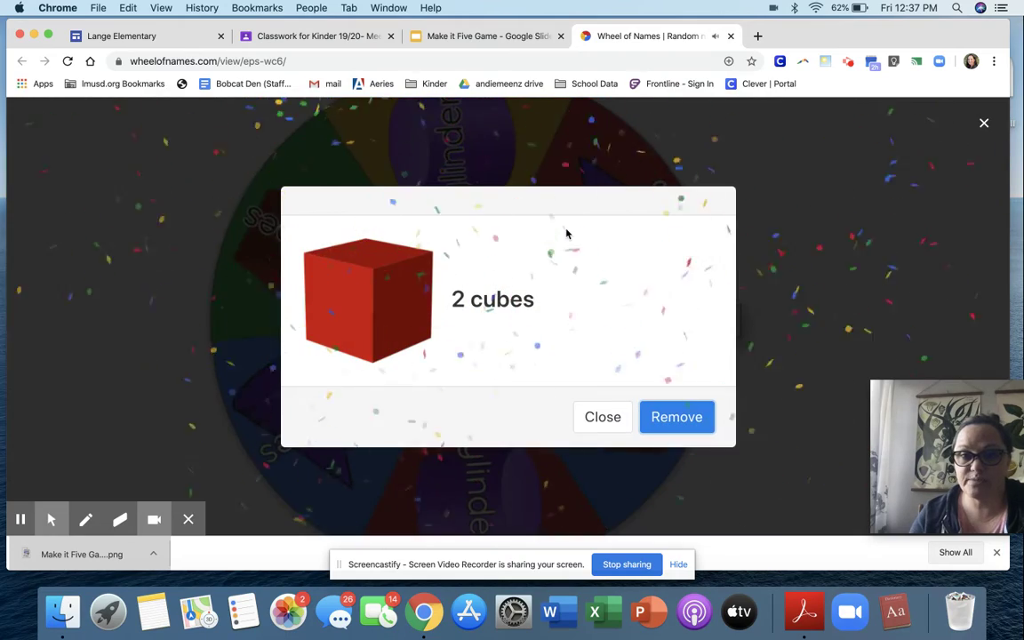
Close the 2 cubes result and switch back to the Make it Five Game slides.
click(604, 418)
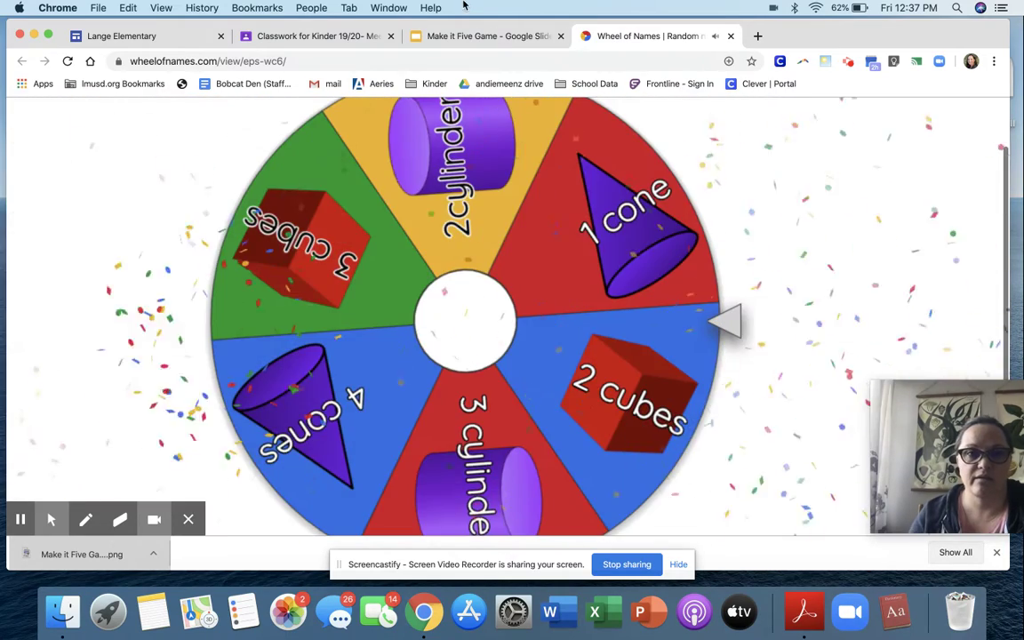
click(479, 36)
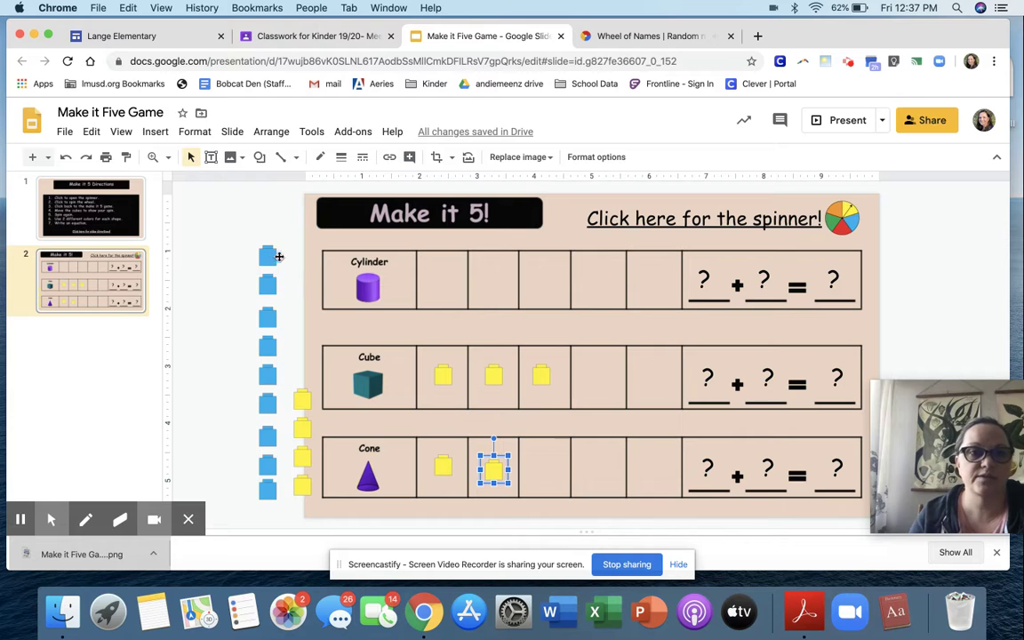
Drag blue cubes into the Cube row's fourth and fifth cells.
drag(270, 255, 604, 385)
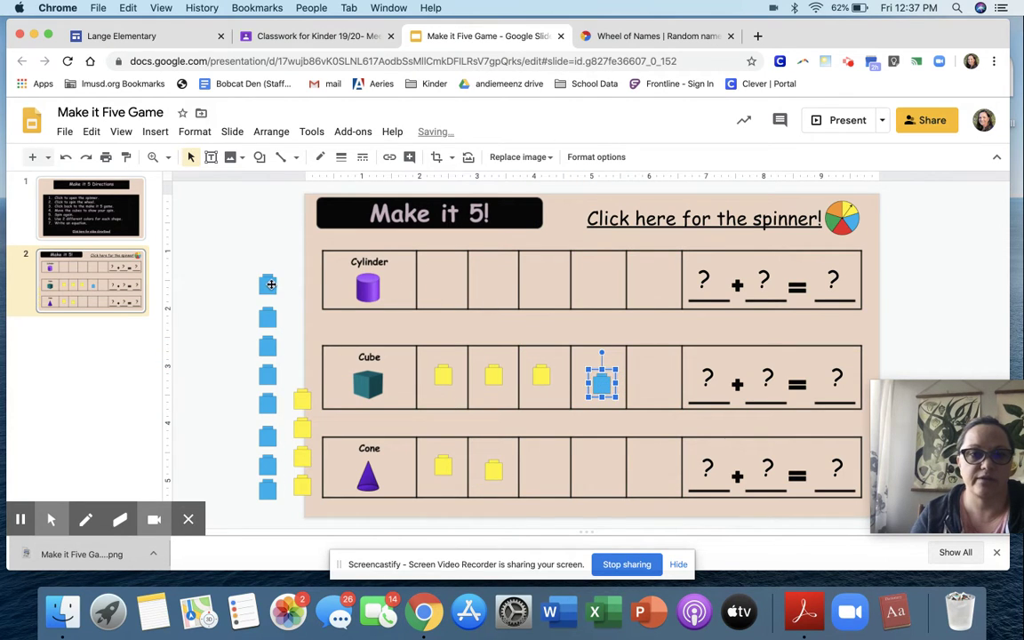
drag(270, 284, 651, 377)
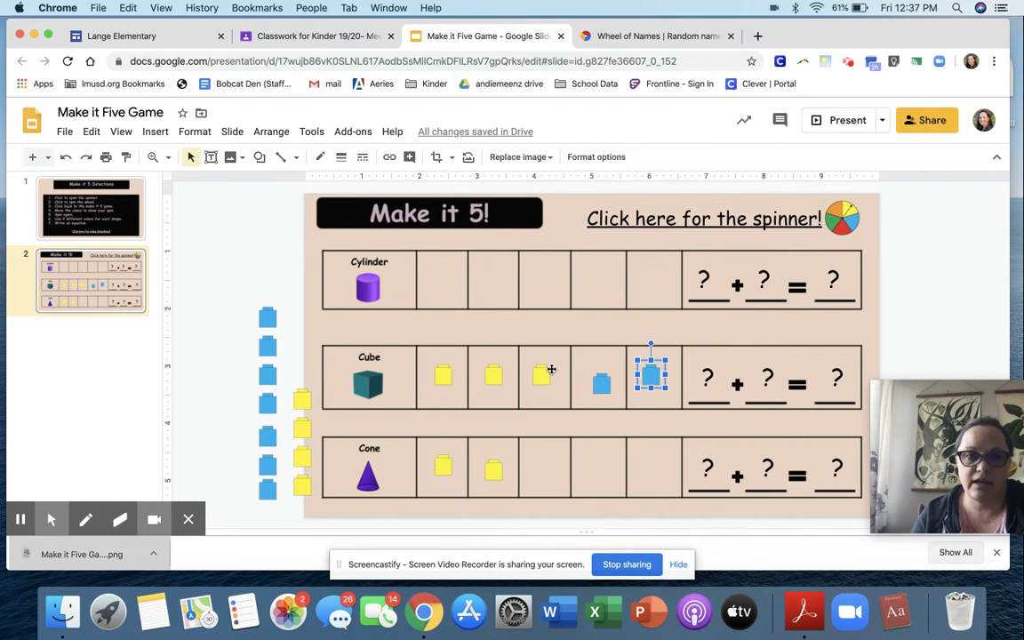
Edit the first two blanks of the Cube row equation, clearing their question marks.
click(710, 378)
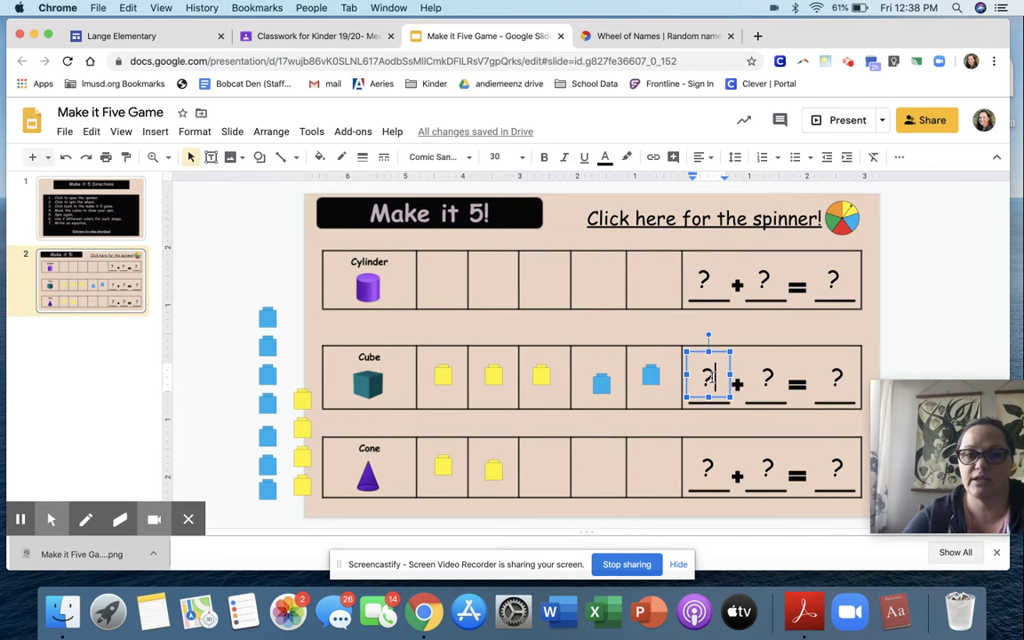
key(BackSpace)
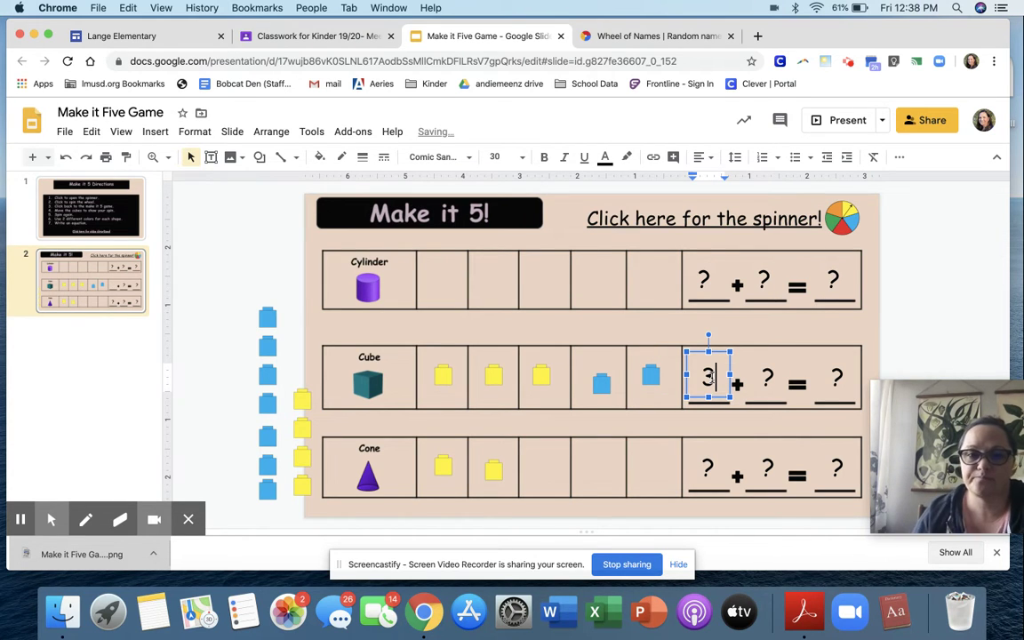
click(771, 376)
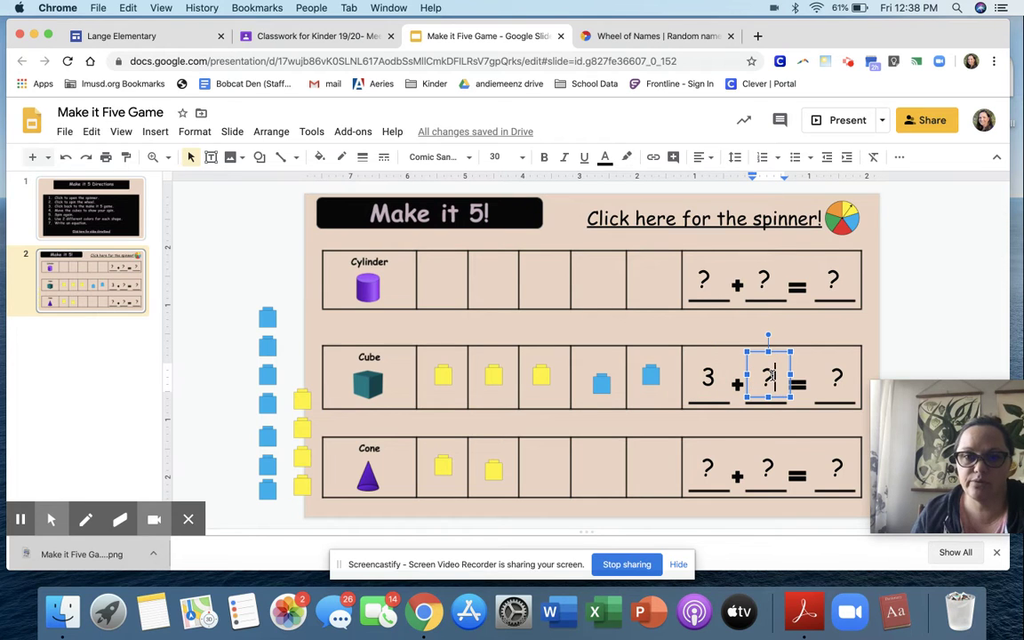
key(BackSpace)
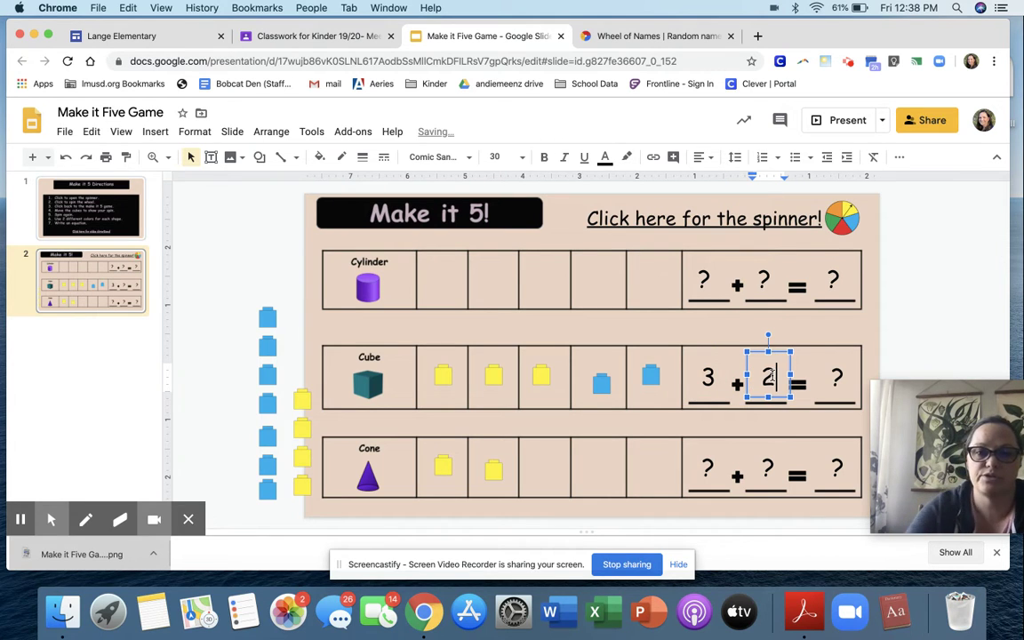
key(BackSpace)
text(?)
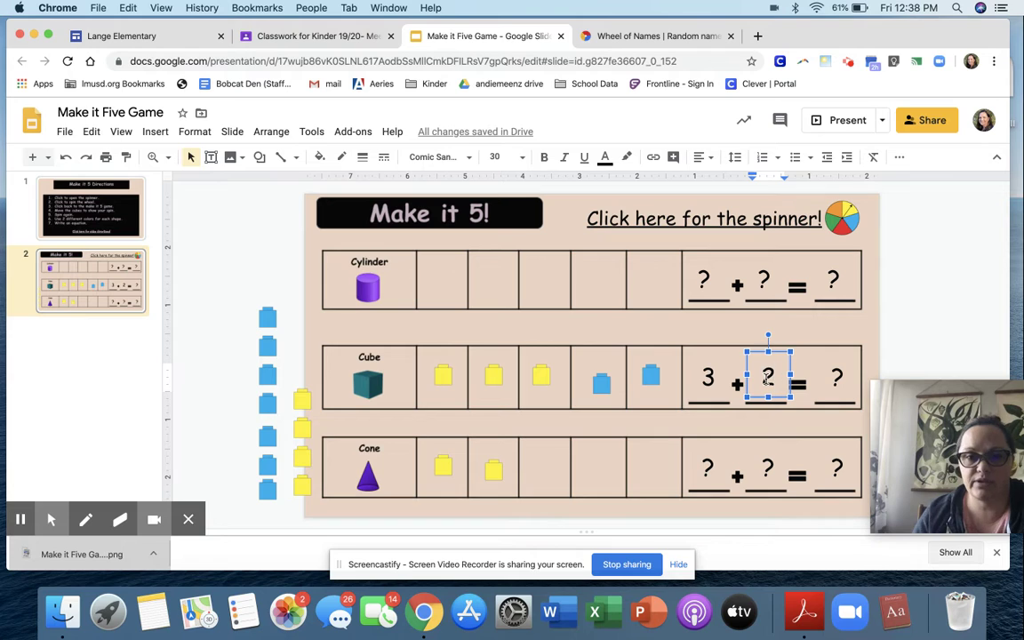
Count the 3 yellow and 2 blue cubes, then edit the answer blank and return to Wheel of Names.
click(445, 377)
click(493, 377)
click(537, 378)
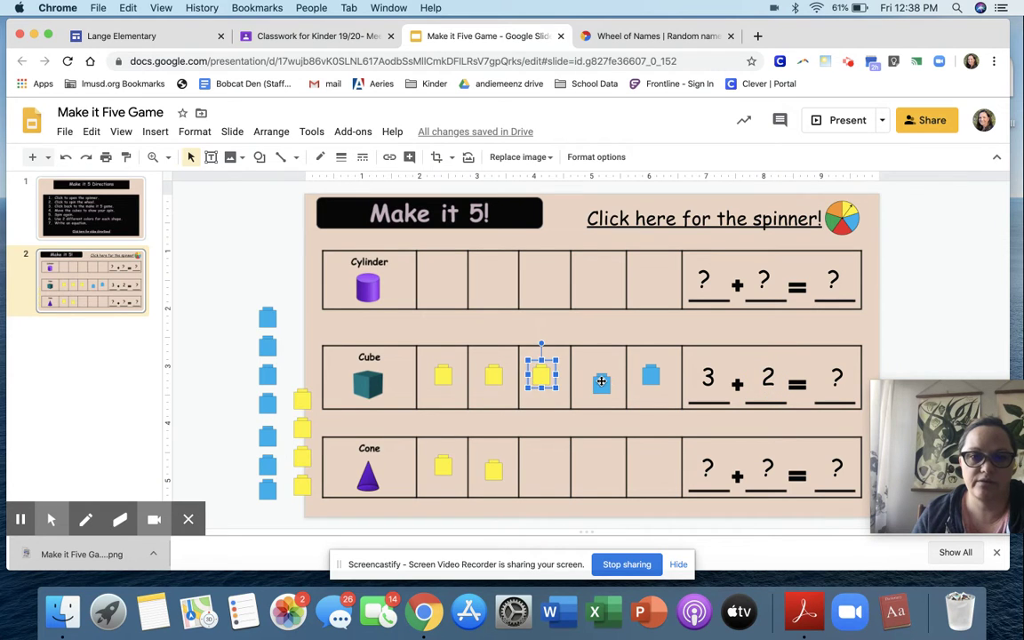
click(601, 380)
click(654, 375)
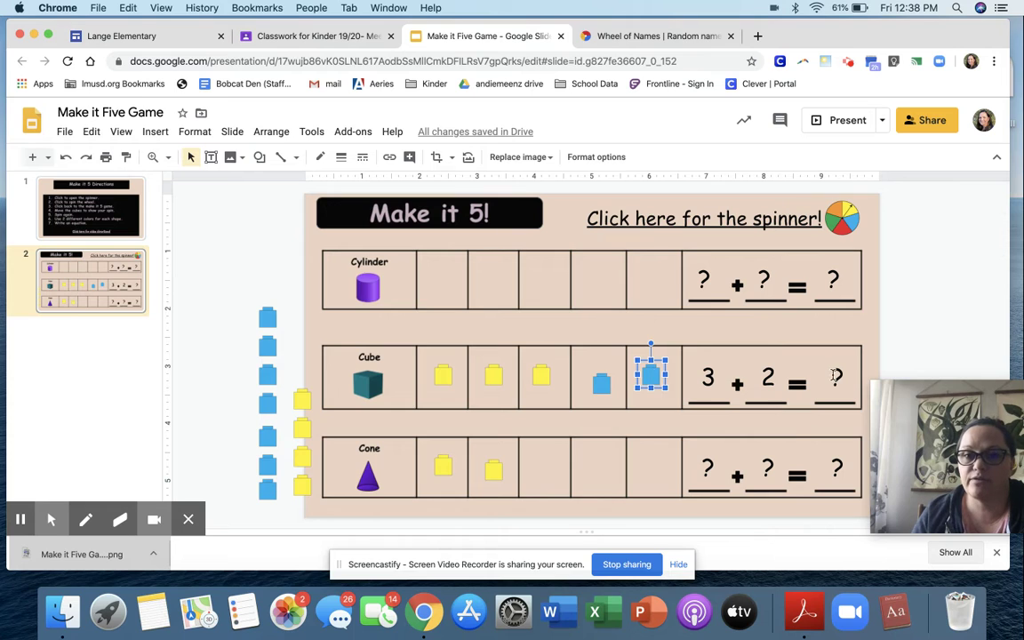
click(836, 379)
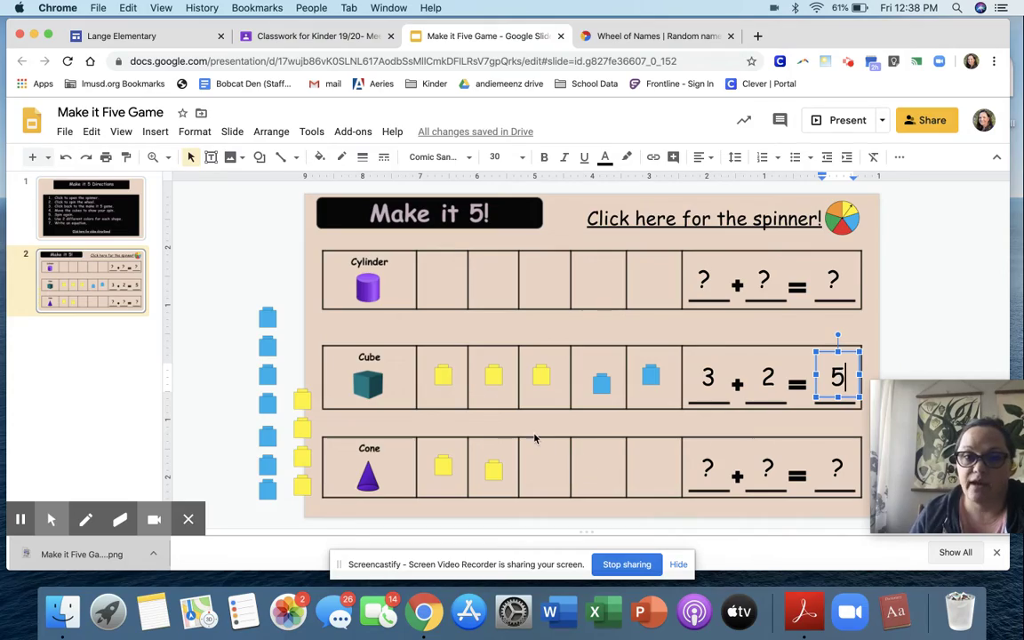
click(653, 35)
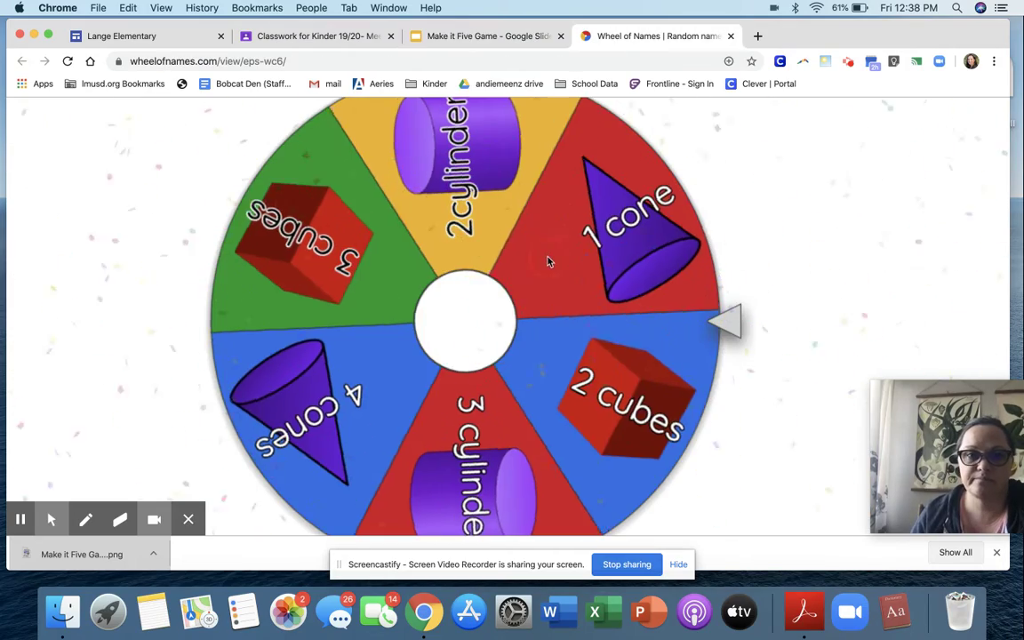
Spin the wheel to a 3 cubes result, dismiss it, and return to the Make it Five Game slides.
click(548, 260)
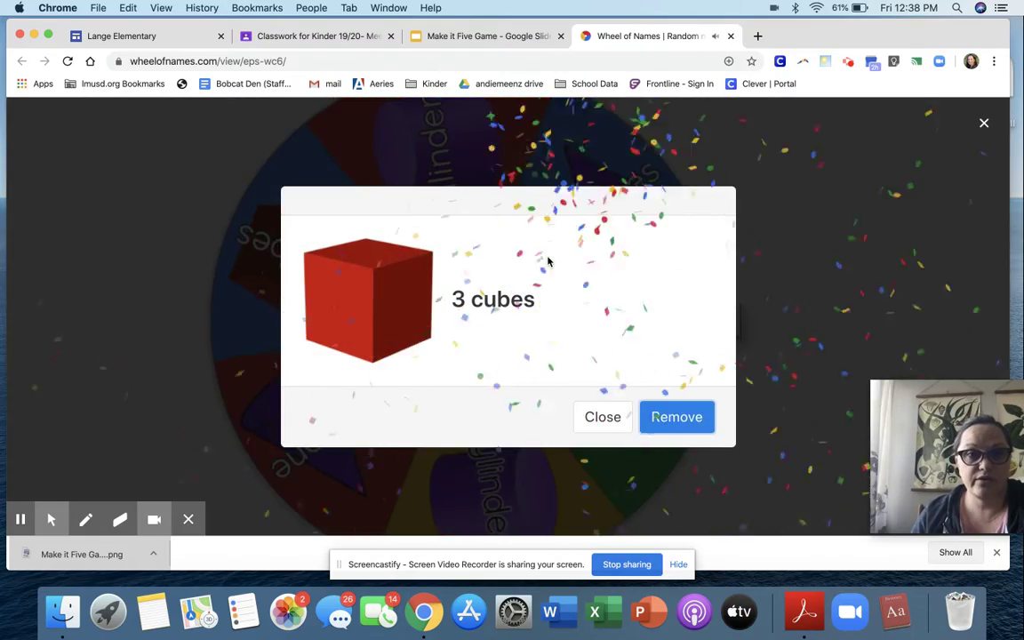
click(603, 417)
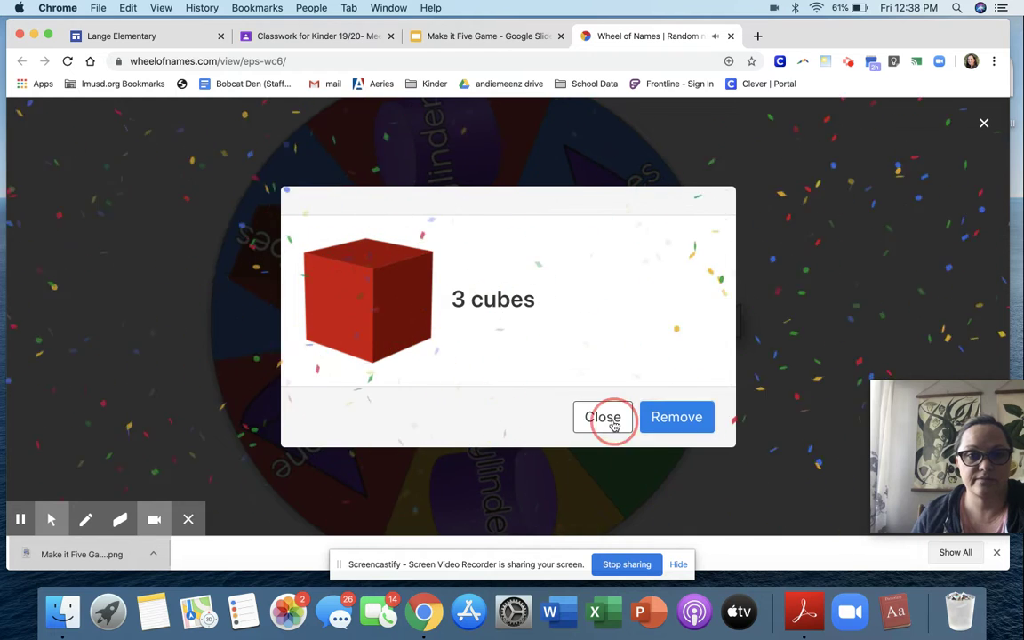
click(502, 35)
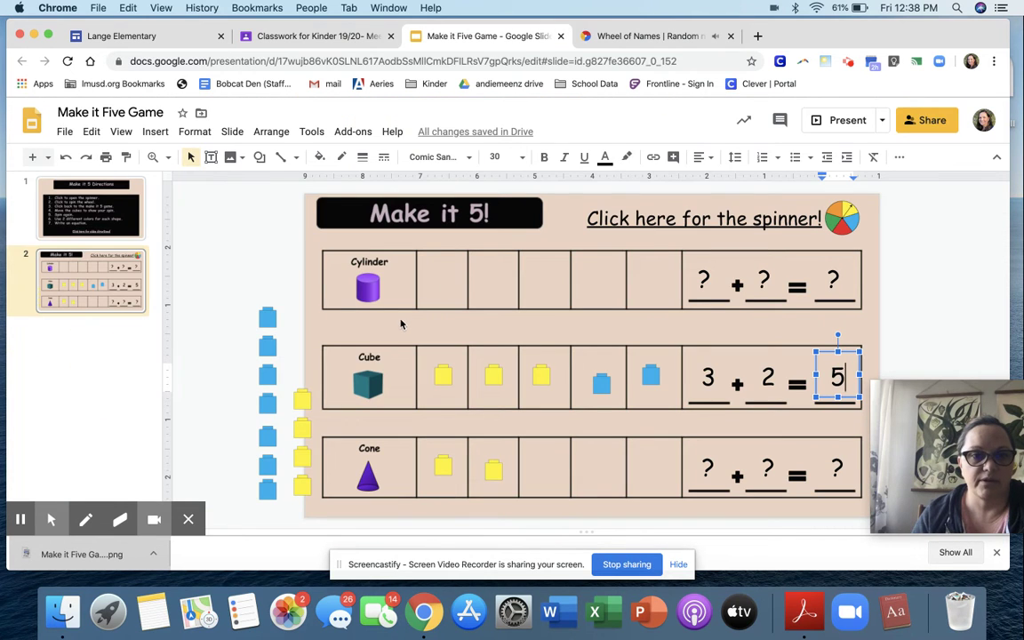